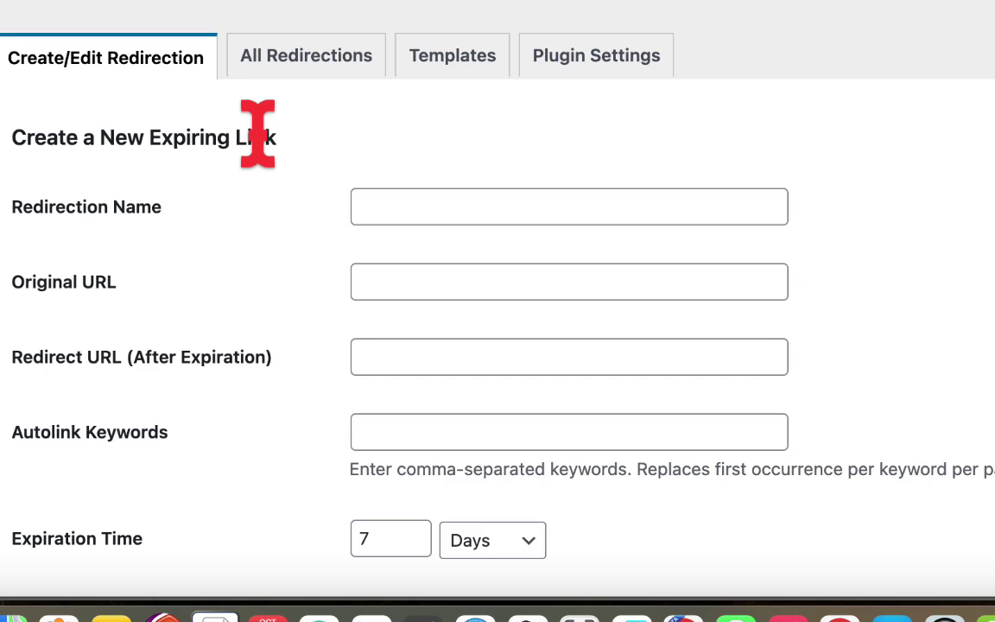
Search the plugins available to add for "autolink" and locate the Expired Link Redirection plugin by Ojasweb.
{"action": "mouse_move", "coordinate": [2, 436]}
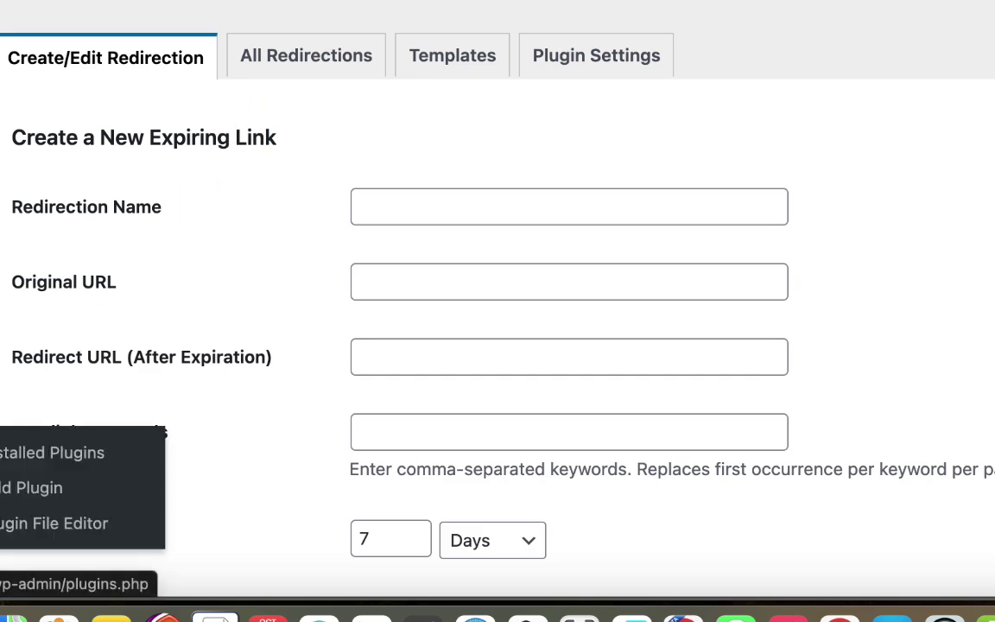
{"action": "left_click", "coordinate": [17, 452]}
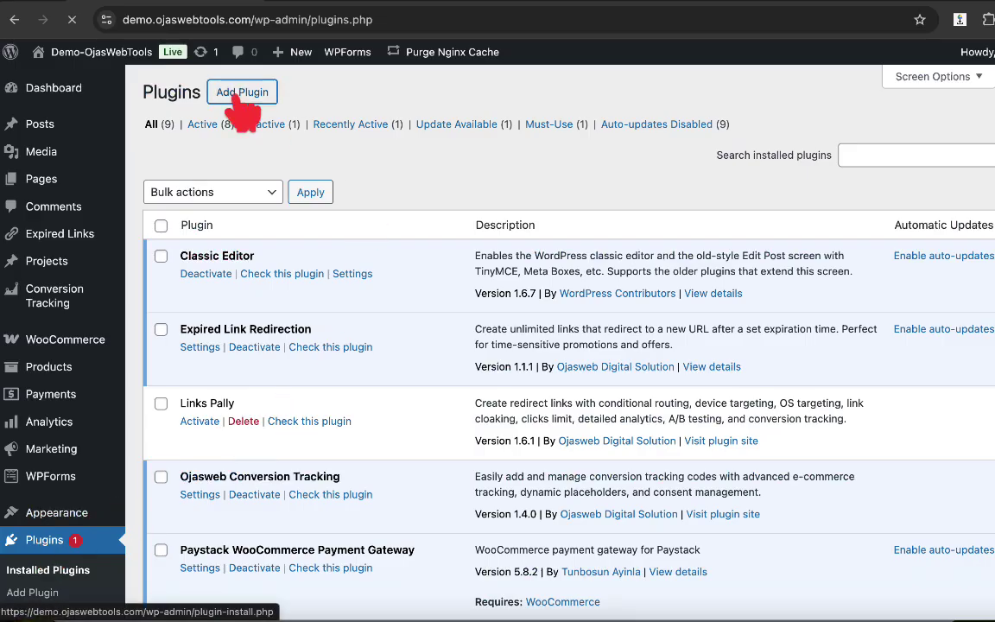
{"action": "left_click", "coordinate": [243, 97]}
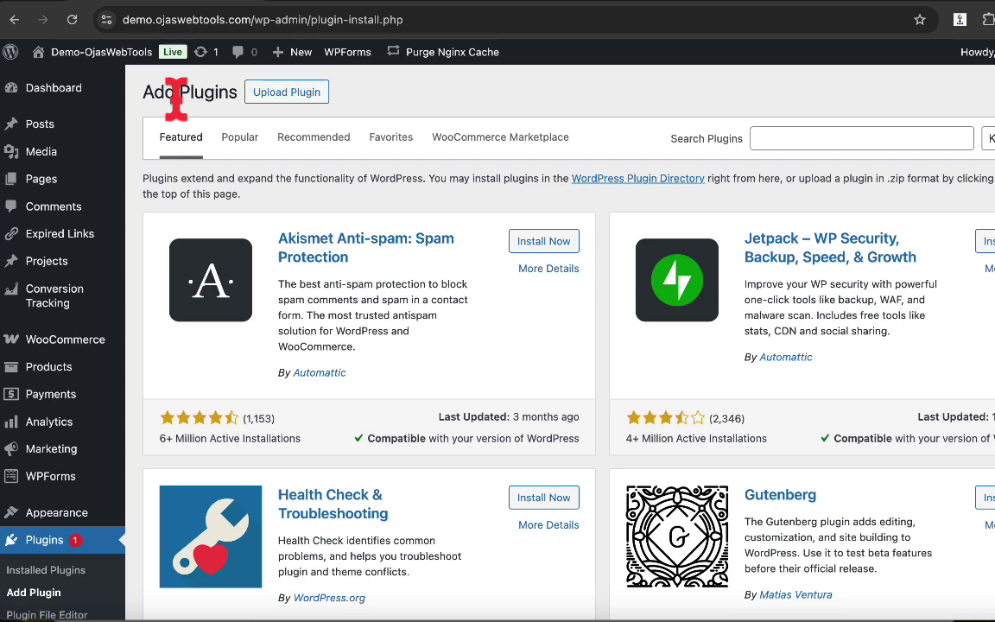
{"action": "left_click", "coordinate": [821, 134]}
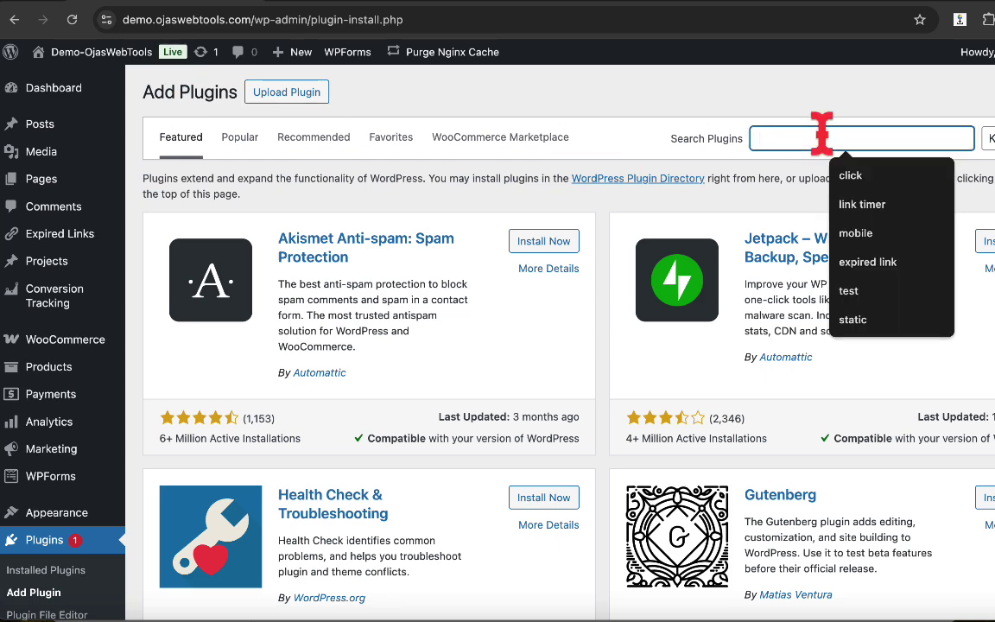
{"action": "type", "text": "autolink"}
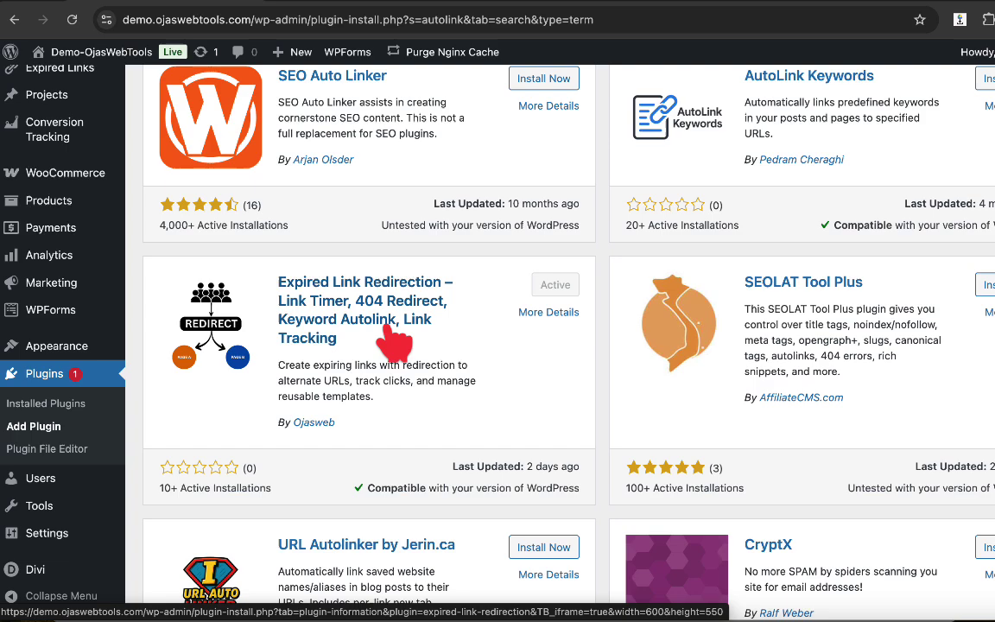
{"action": "scroll", "coordinate": [389, 340], "scroll_direction": "up", "scroll_amount": 4}
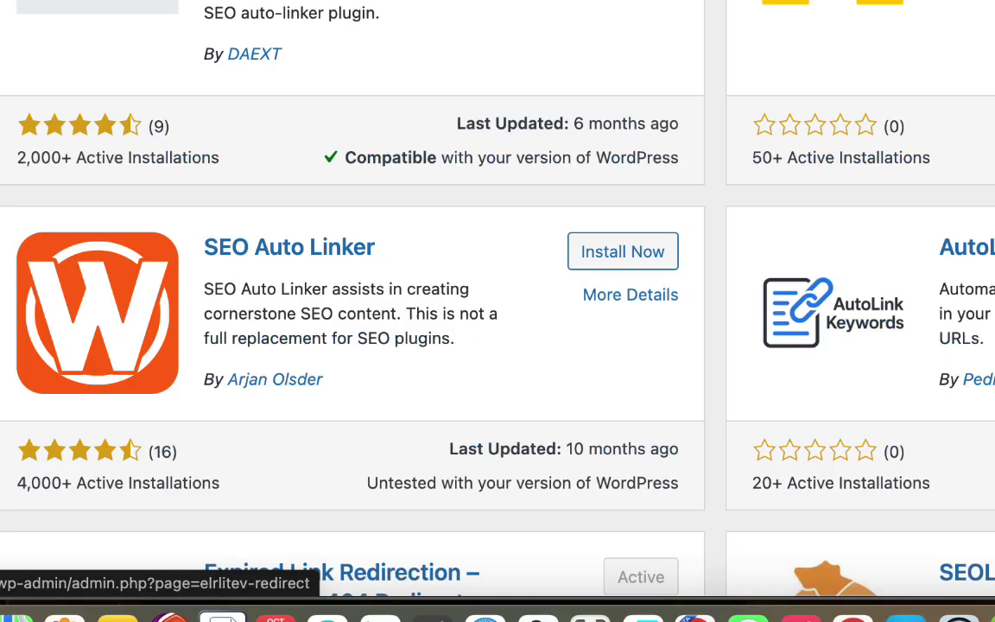
Start a new expiring link in Expired Links and name the redirection "traffic".
{"action": "left_click", "coordinate": [52, 250]}
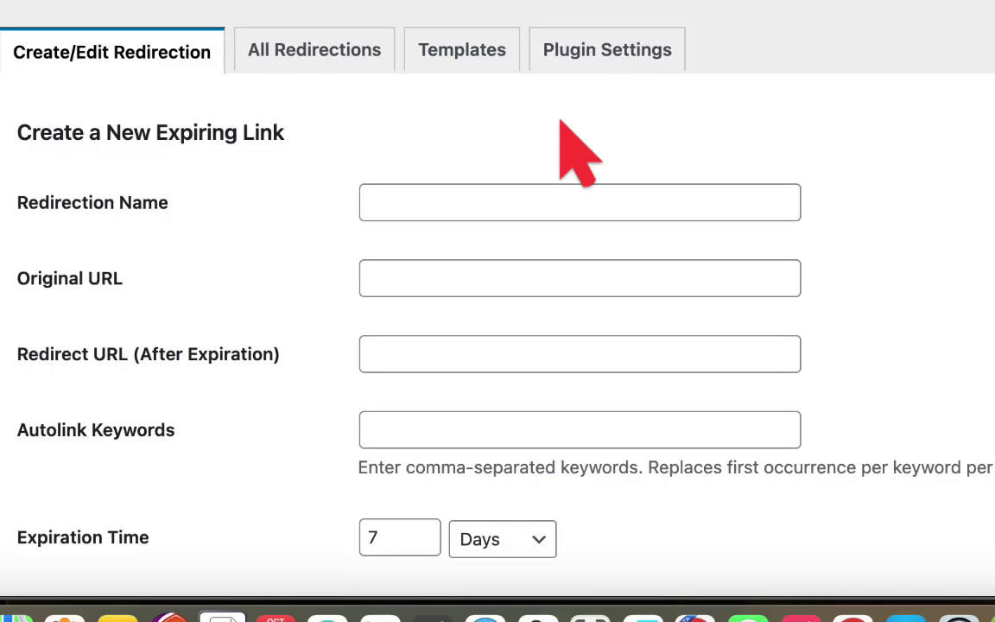
{"action": "left_click", "coordinate": [416, 202]}
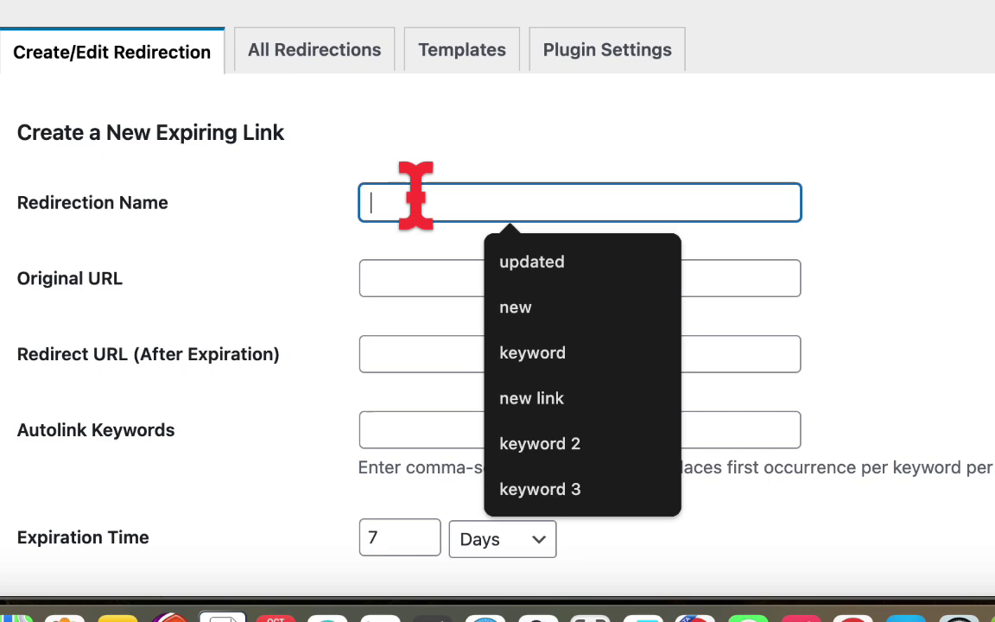
{"action": "type", "text": "traffic"}
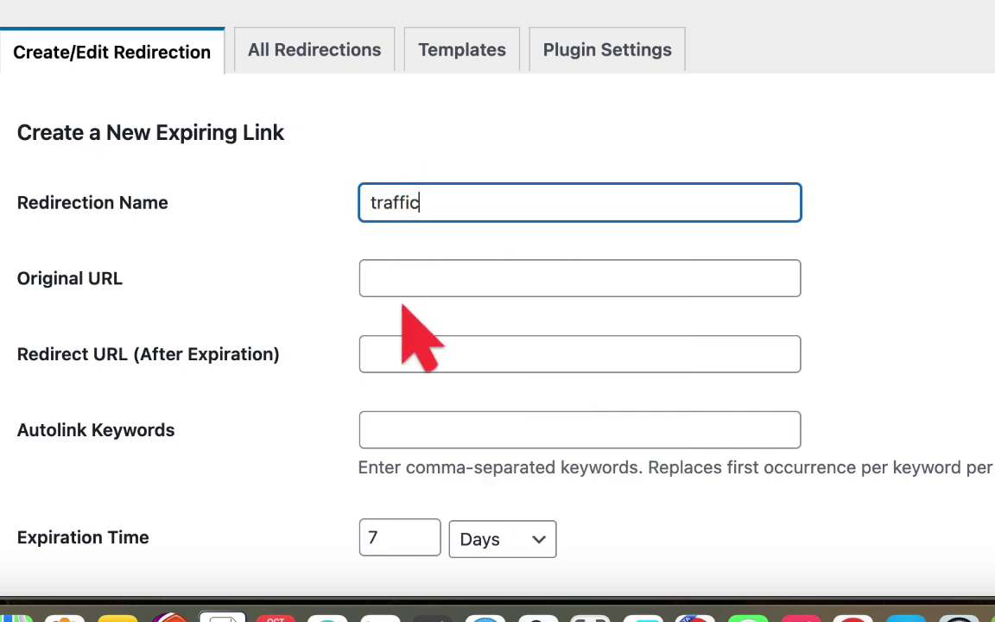
Copy the address of the site's Join For Free page and use it as the redirection's Original URL.
{"action": "scroll", "coordinate": [405, 322], "scroll_direction": "down", "scroll_amount": 5}
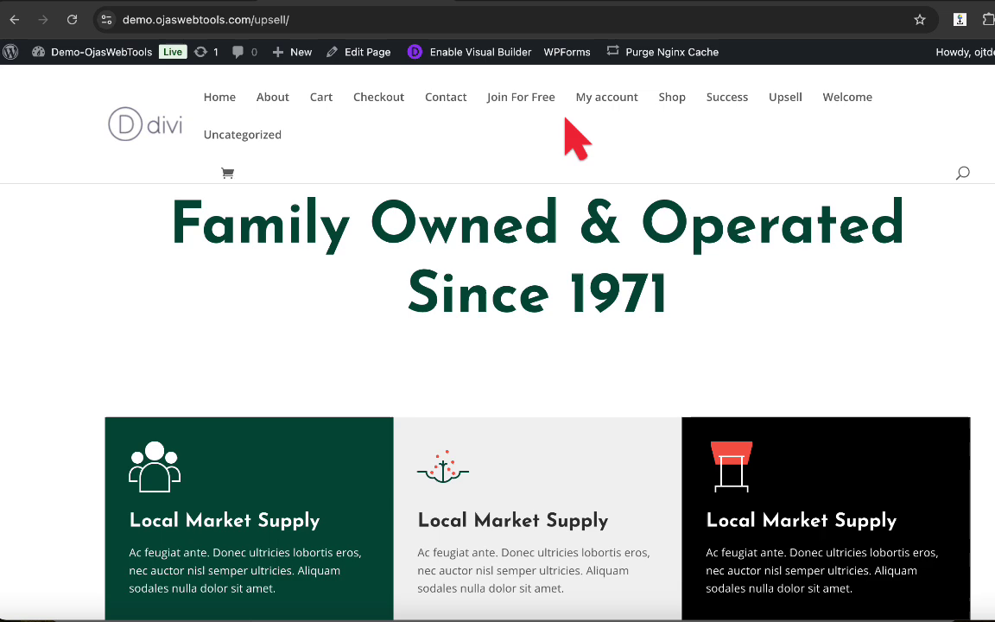
{"action": "right_click", "coordinate": [520, 97]}
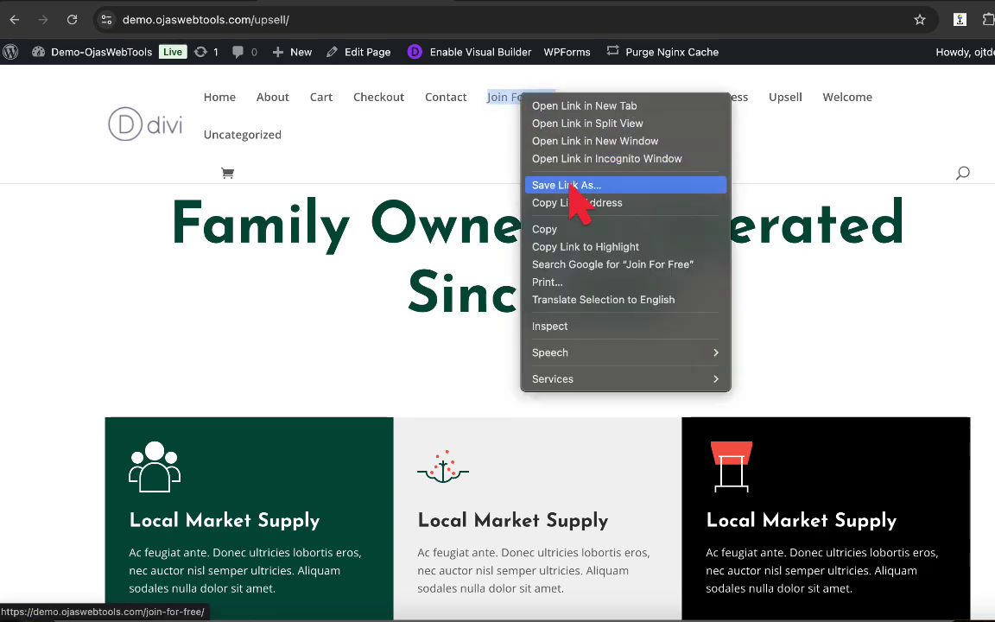
{"action": "left_click", "coordinate": [572, 204]}
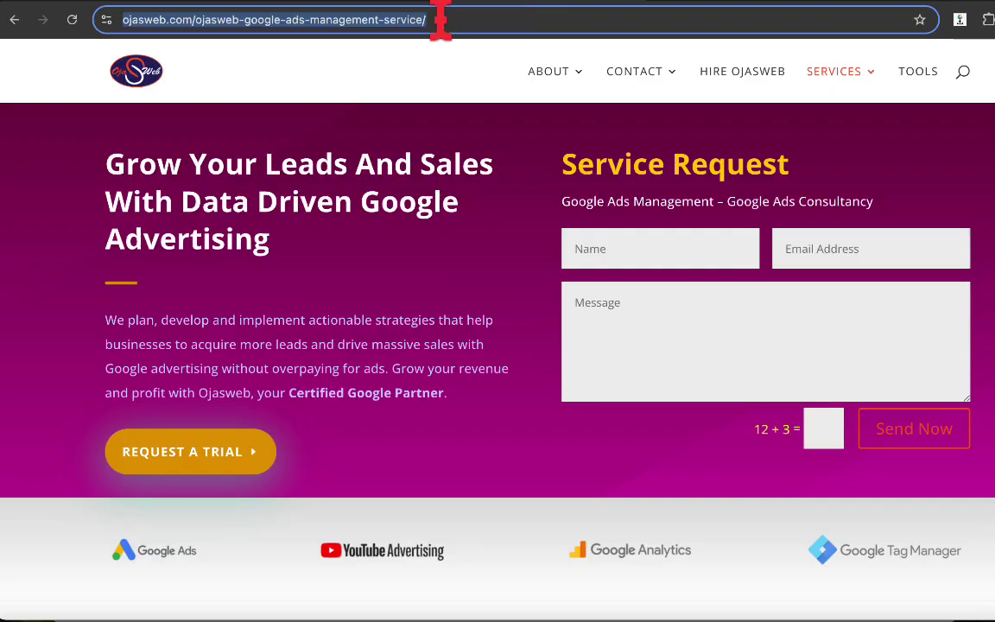
Copy the Google Ads management service page address from ojasweb.com and paste it as the Redirect URL (After Expiration).
{"action": "right_click", "coordinate": [440, 20]}
{"action": "left_click", "coordinate": [489, 153]}
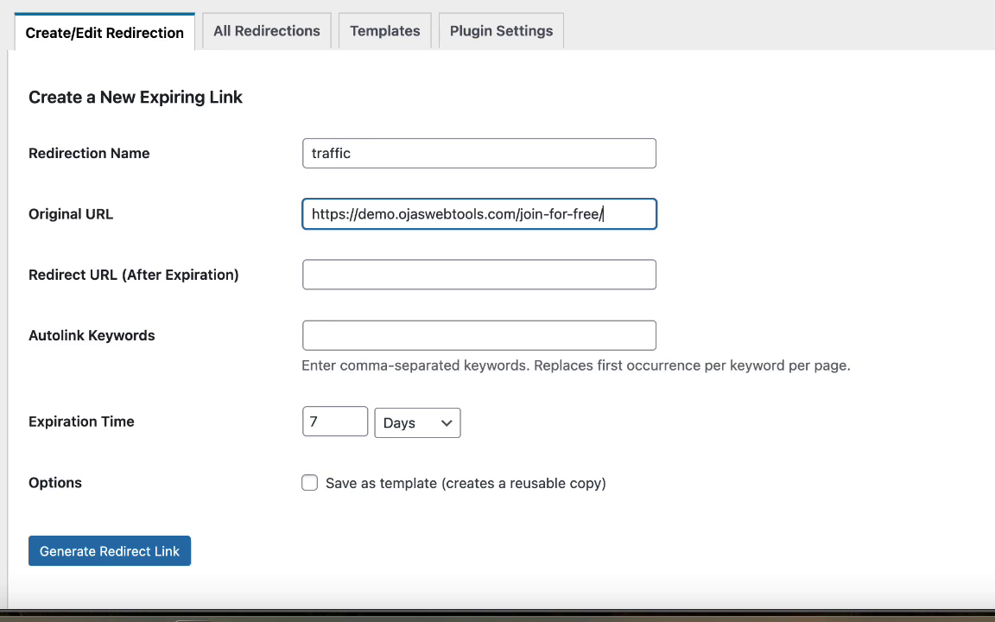
{"action": "left_click", "coordinate": [428, 276]}
{"action": "key", "text": "ctrl+v"}
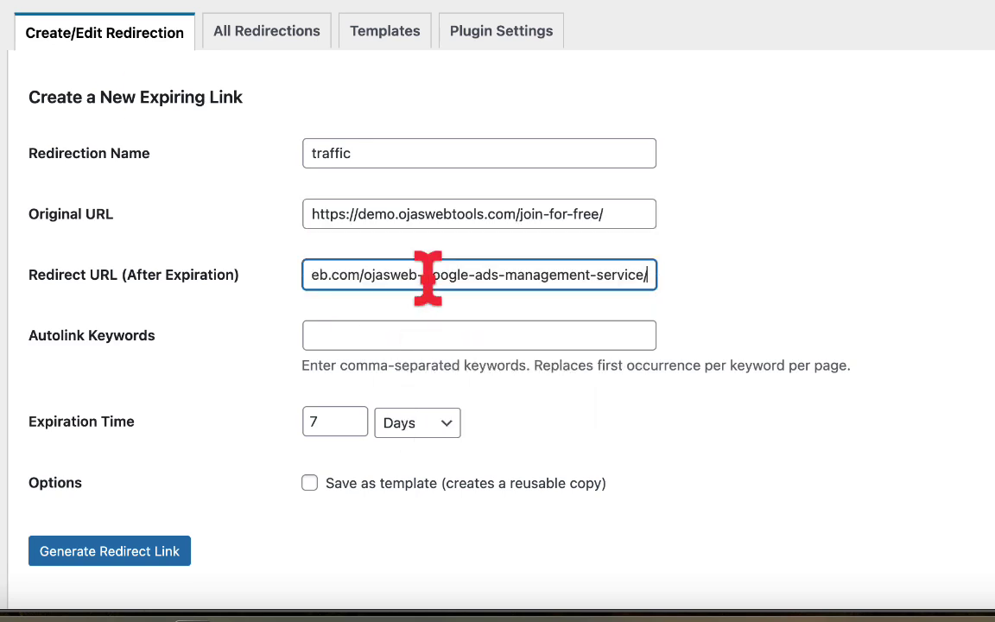
Set the redirection's Autolink Keywords to "targeted traffic".
{"action": "left_click", "coordinate": [387, 335]}
{"action": "type", "text": "t"}
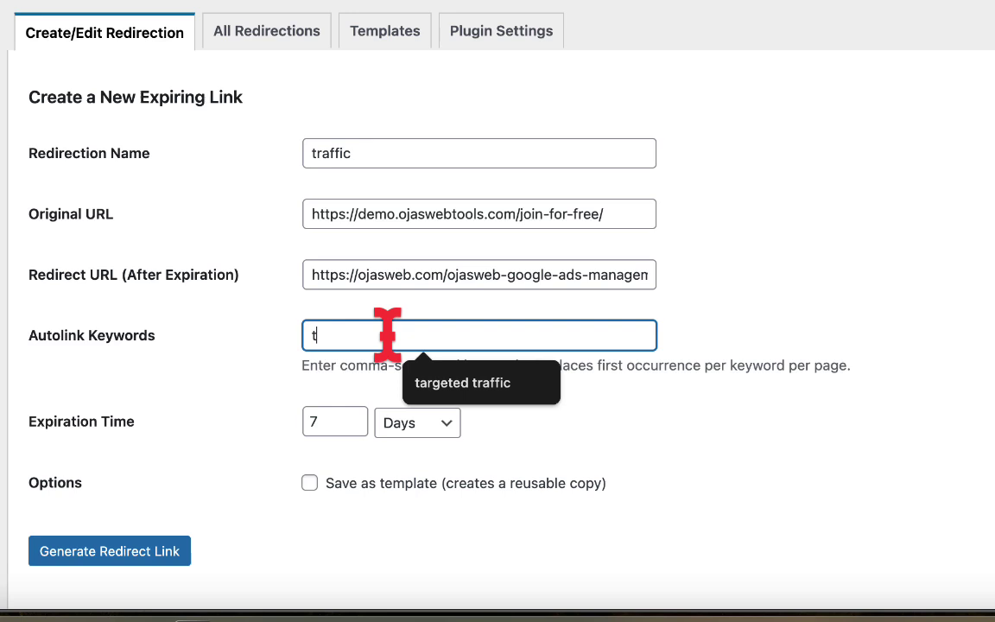
{"action": "type", "text": "argeted"}
{"action": "left_click", "coordinate": [461, 382]}
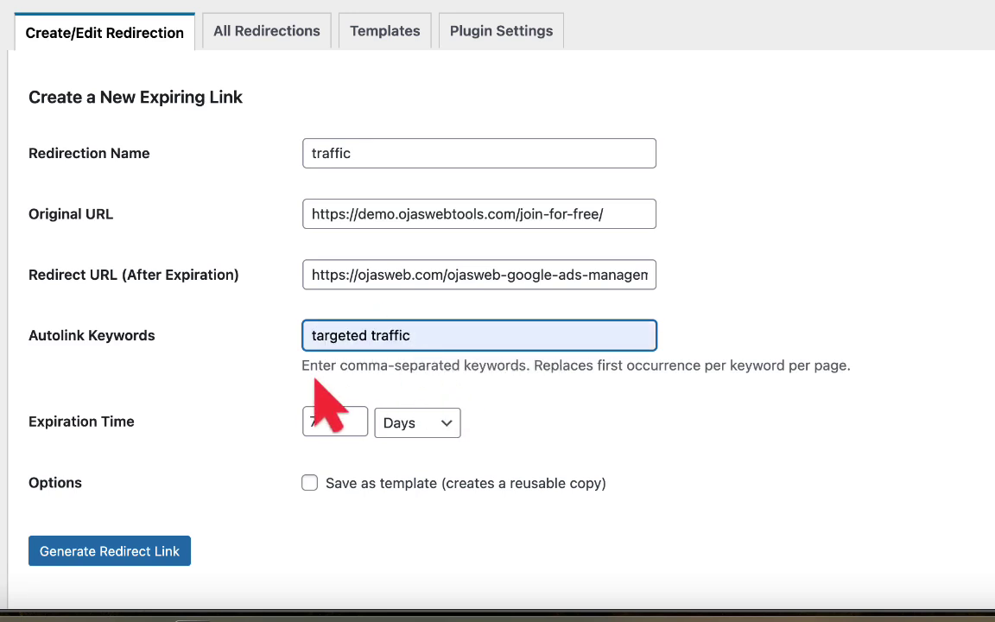
Keep the expiration time at 7 Days and generate the redirect link.
{"action": "scroll", "coordinate": [316, 385], "scroll_direction": "down", "scroll_amount": 2}
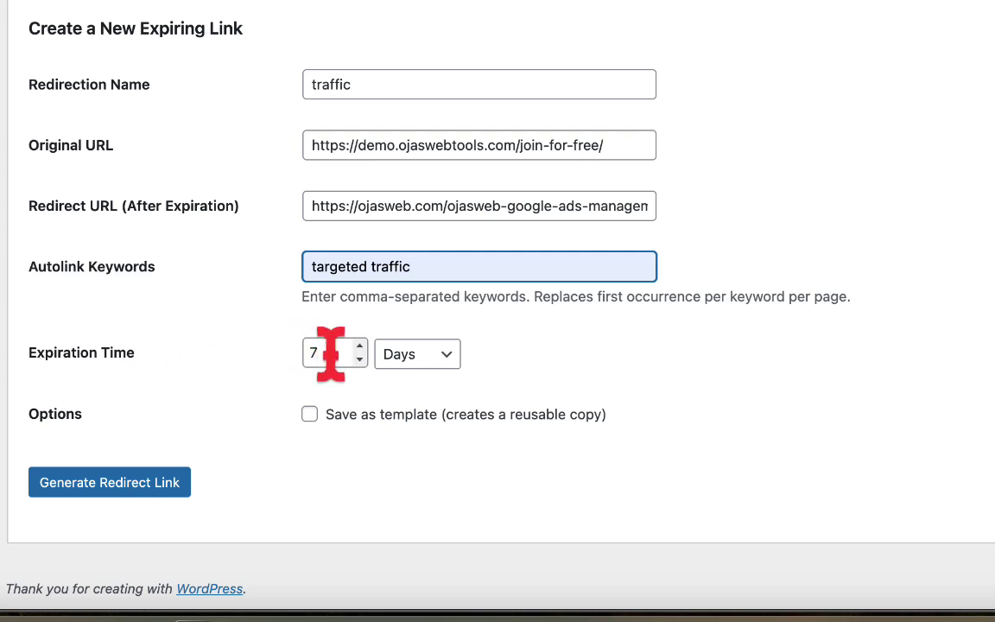
{"action": "left_click", "coordinate": [445, 354]}
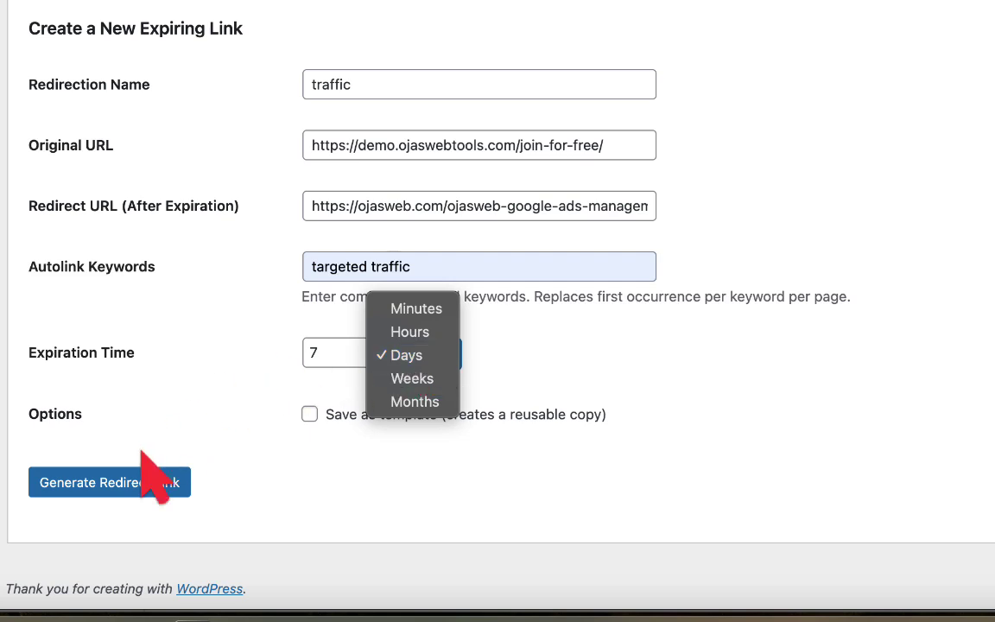
{"action": "left_click", "coordinate": [89, 492]}
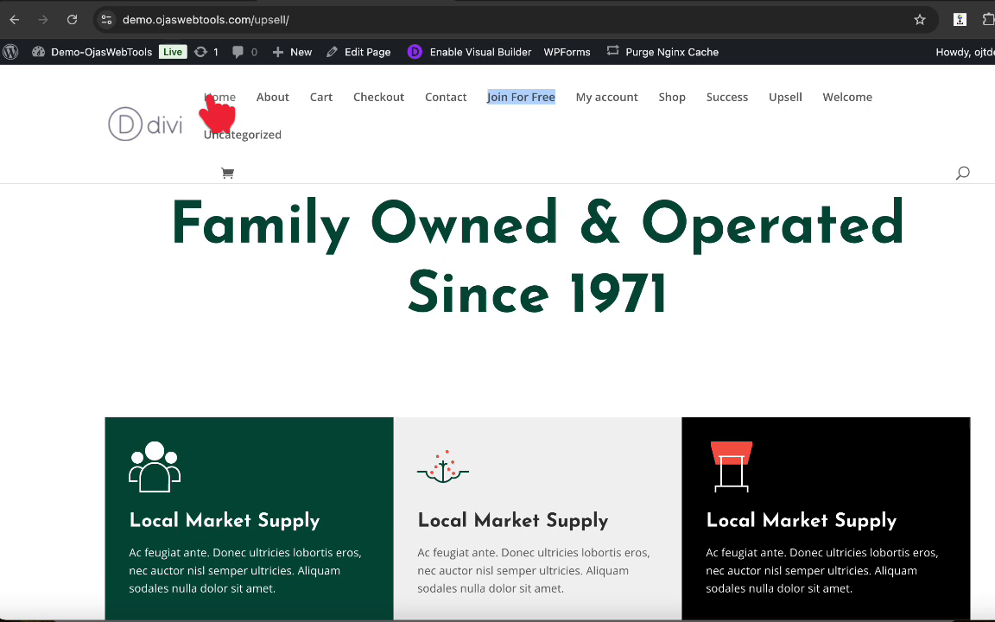
Open the post "How To Control Traffic On WordPress" from the home page and follow its autolinked "targeted traffic" keyword.
{"action": "left_click", "coordinate": [217, 102]}
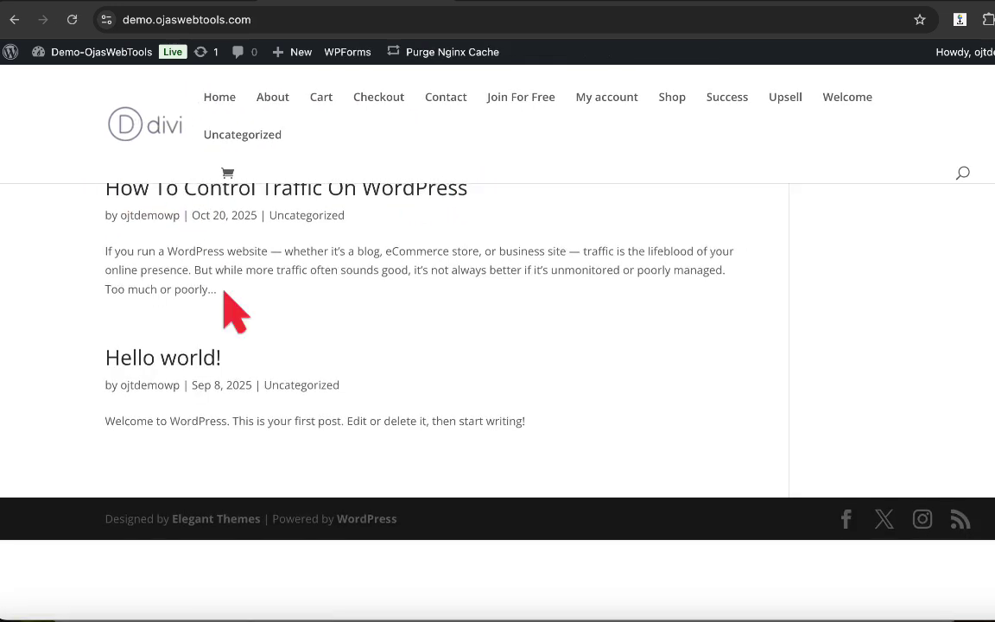
{"action": "left_click", "coordinate": [335, 192]}
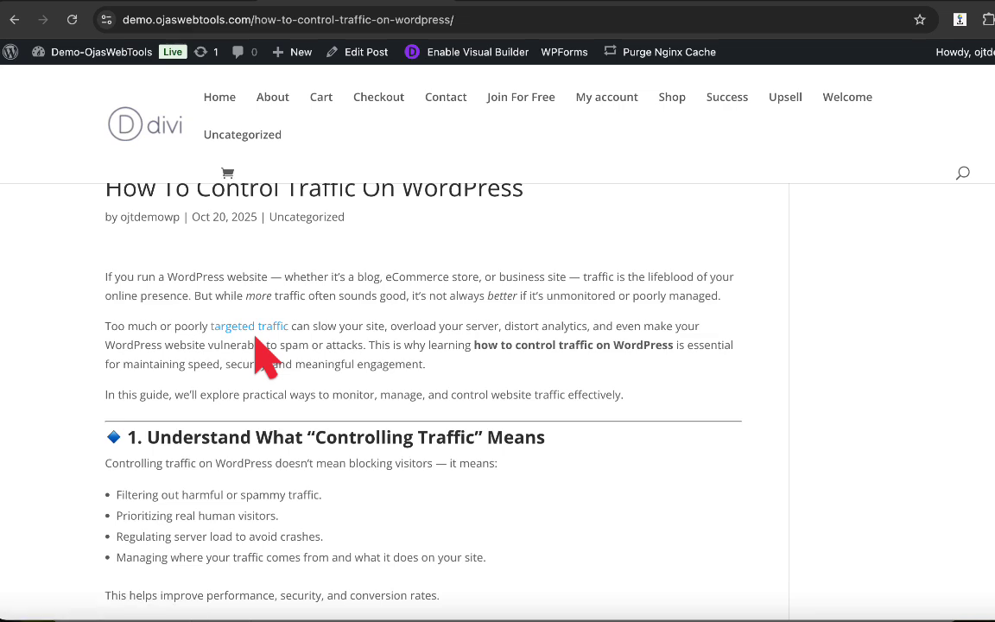
{"action": "scroll", "coordinate": [256, 339], "scroll_direction": "down", "scroll_amount": 10}
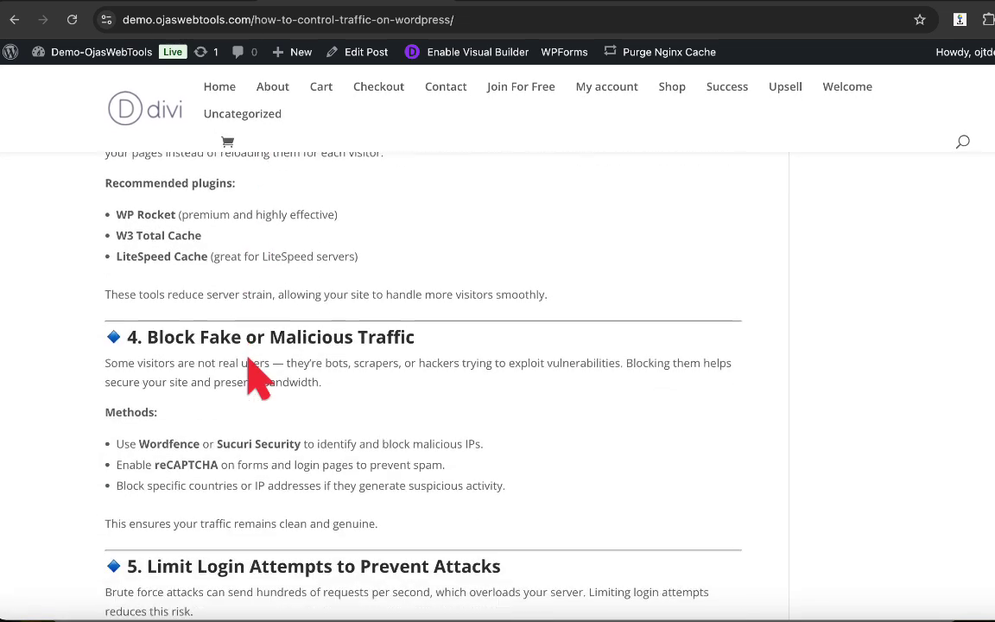
{"action": "scroll", "coordinate": [257, 375], "scroll_direction": "down", "scroll_amount": 5}
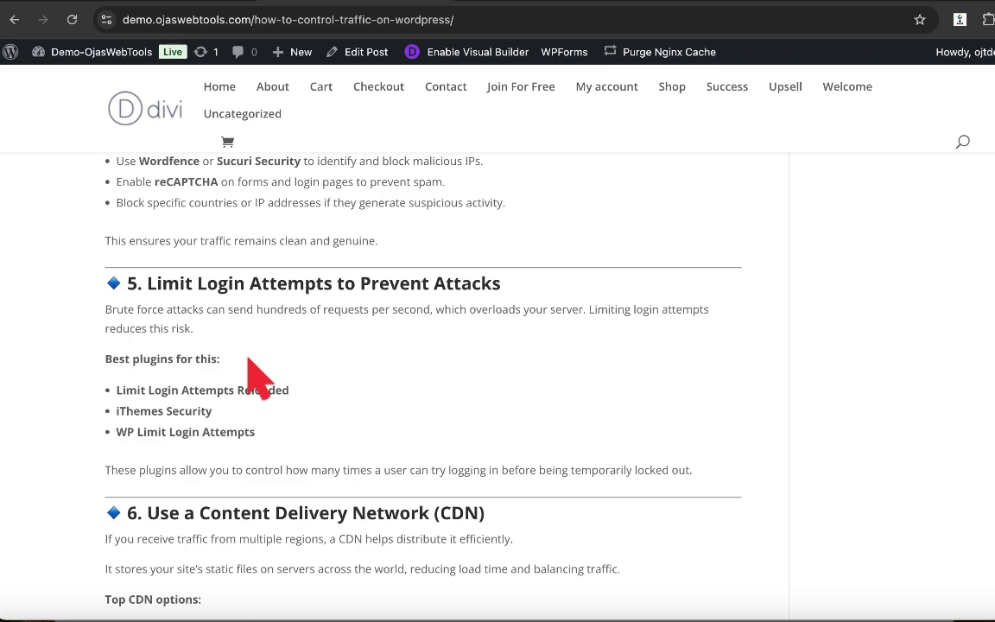
{"action": "scroll", "coordinate": [248, 358], "scroll_direction": "up", "scroll_amount": 15}
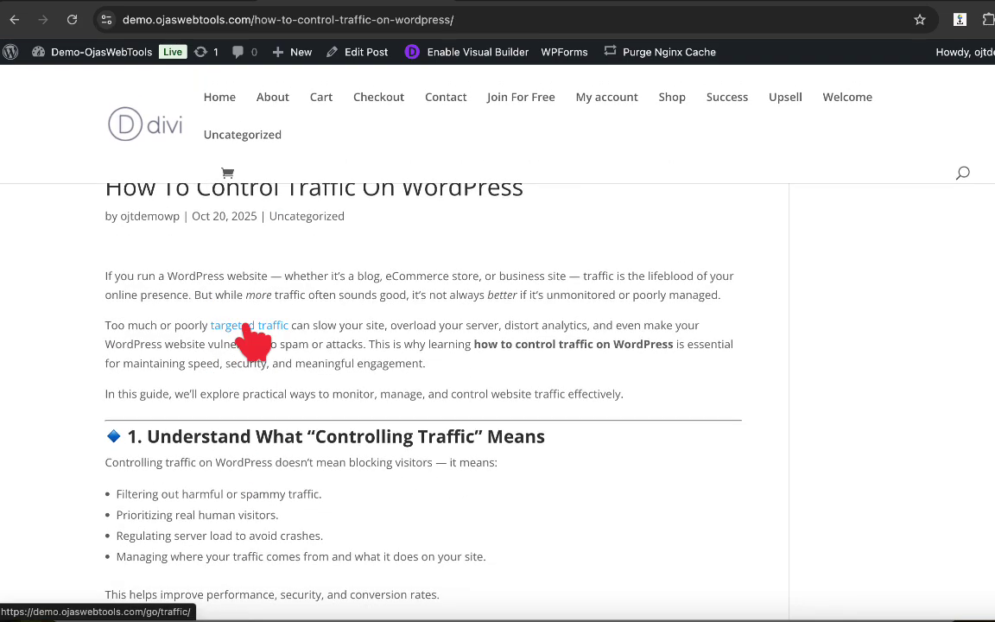
{"action": "left_click", "coordinate": [245, 326]}
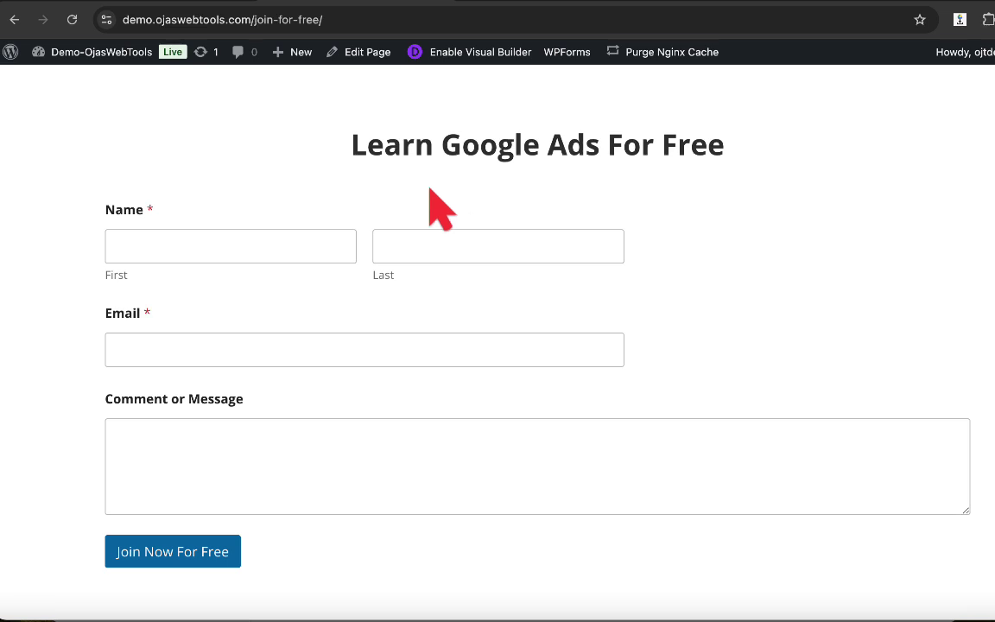
Visit the generated link of the "traffic" redirection from All Redirections, and refresh the list to check its hits.
{"action": "left_click", "coordinate": [525, 2]}
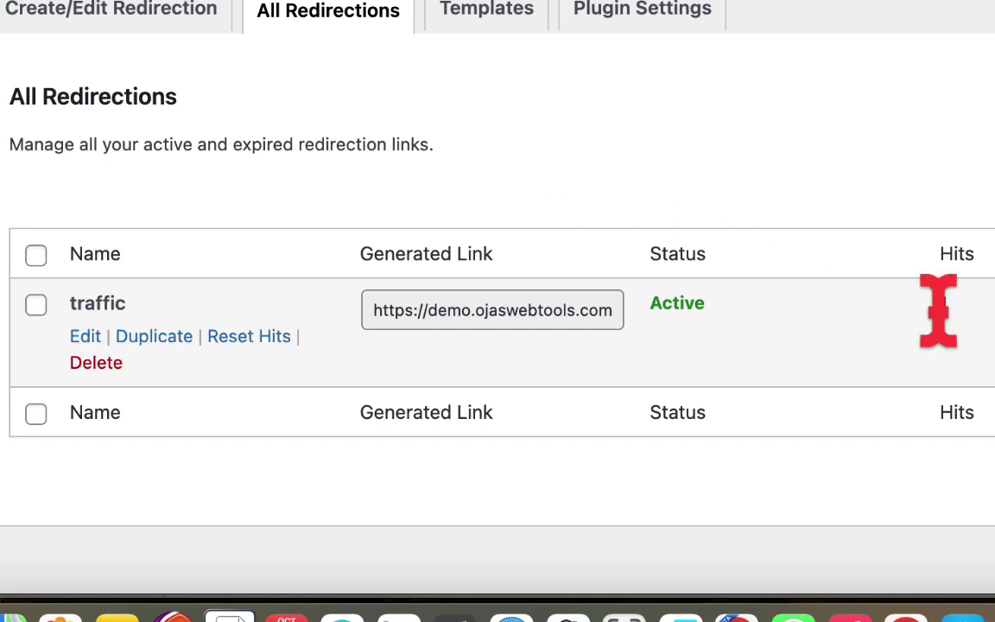
{"action": "left_click", "coordinate": [483, 311]}
{"action": "right_click", "coordinate": [482, 313]}
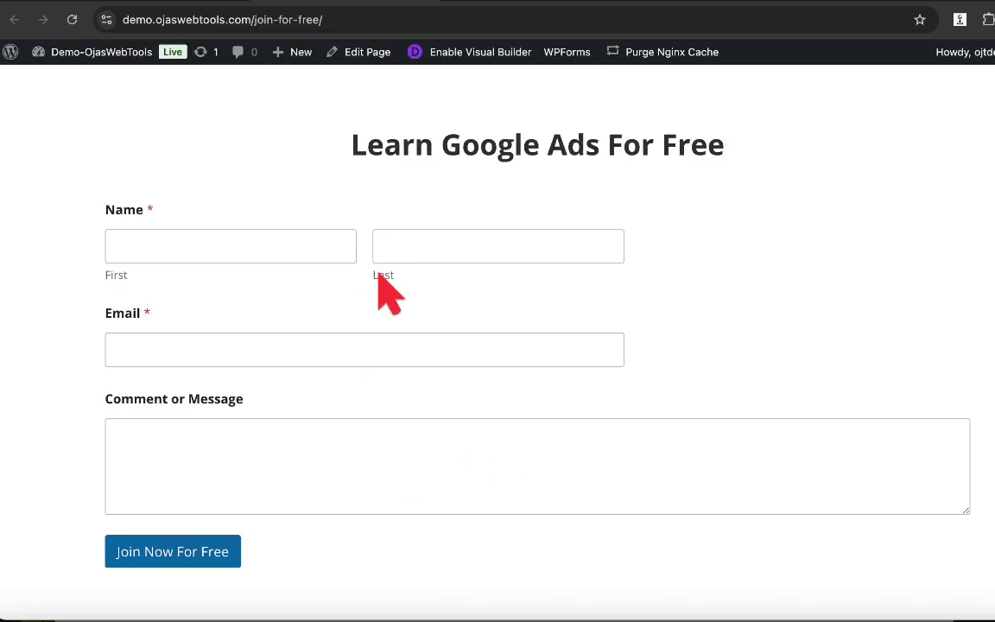
{"action": "left_click", "coordinate": [133, 12]}
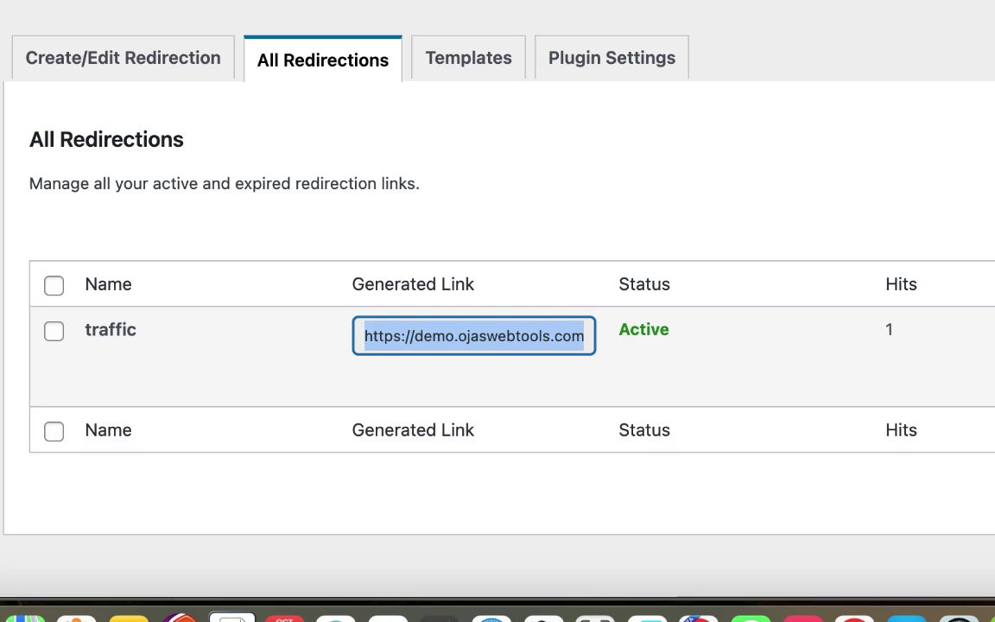
{"action": "key", "text": "super+r"}
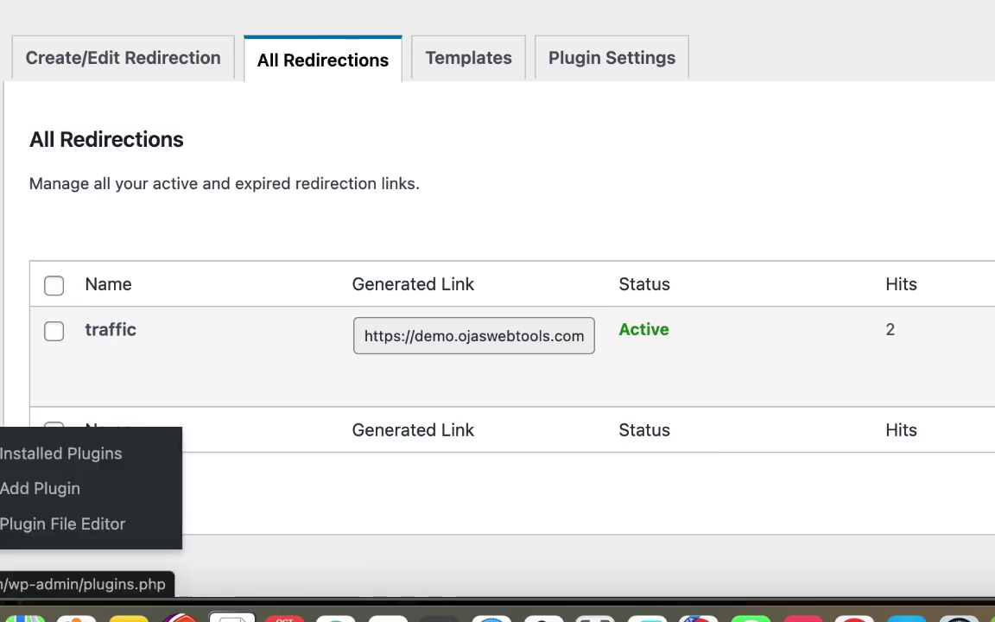
Open the list of installed plugins.
{"action": "left_click", "coordinate": [2, 449]}
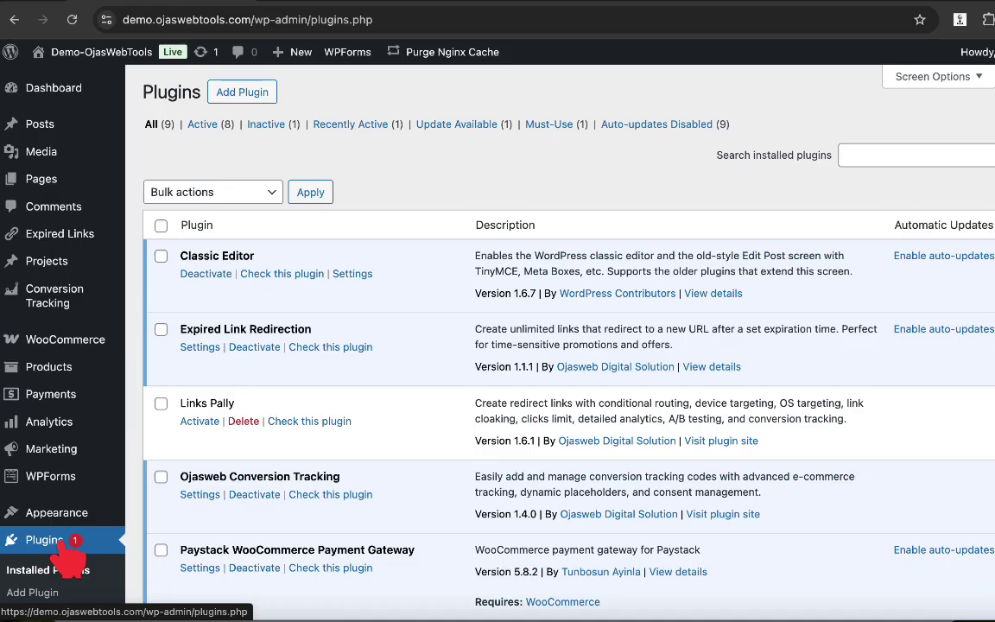